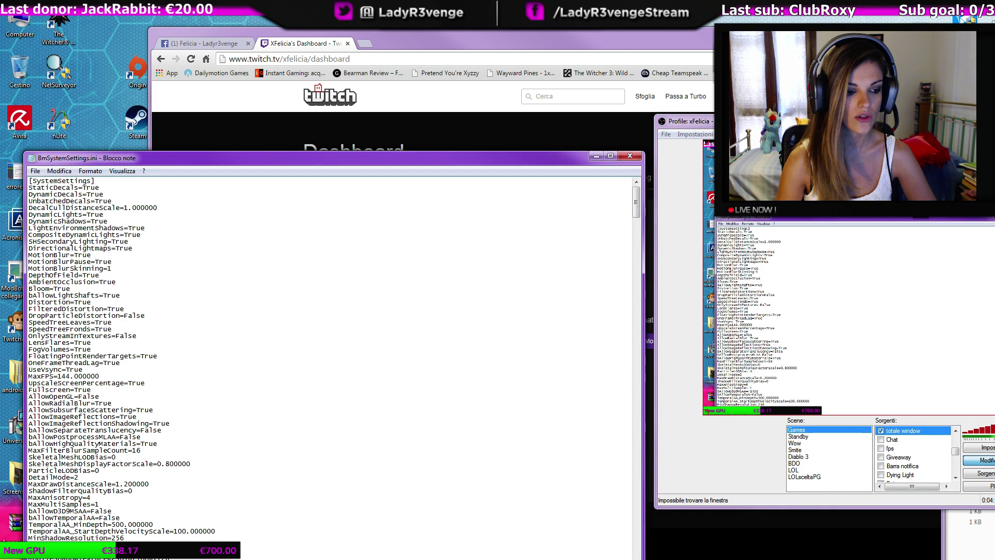
# Move the Config folder window aside, bring BmSystemSettings.ini forward, and open the Modifica menu.
pyautogui.moveTo(758, 231); pyautogui.dragTo(534, 286)
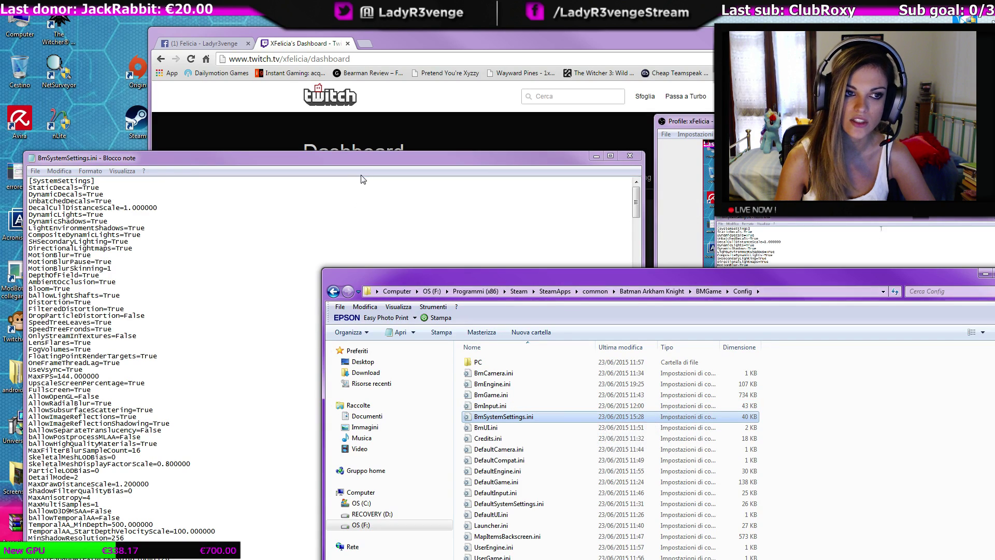
pyautogui.moveTo(356, 160)
pyautogui.mouseDown()
pyautogui.moveTo(602, 174)
pyautogui.moveTo(562, 108)
pyautogui.mouseUp()
pyautogui.click(268, 119)
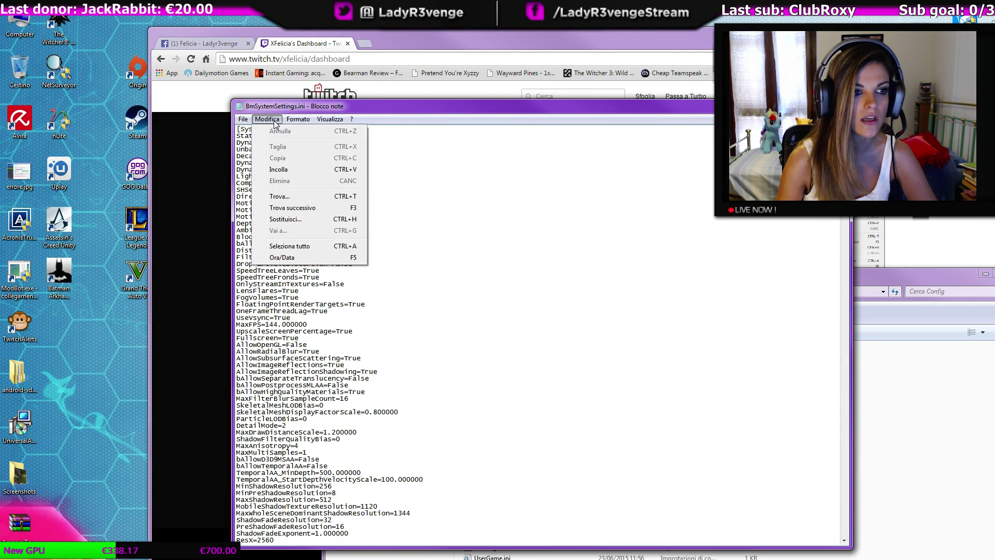
# Search for '144' to locate the MaxFPS=144.000000 line, then close the Find dialog.
pyautogui.click(314, 196)
pyautogui.moveTo(403, 191); pyautogui.dragTo(600, 175)
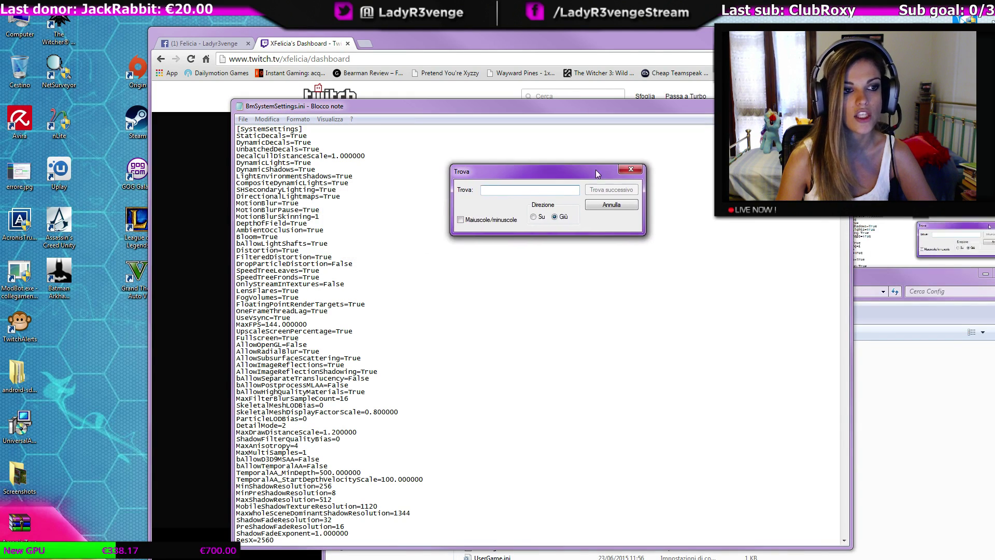
pyautogui.write('30')
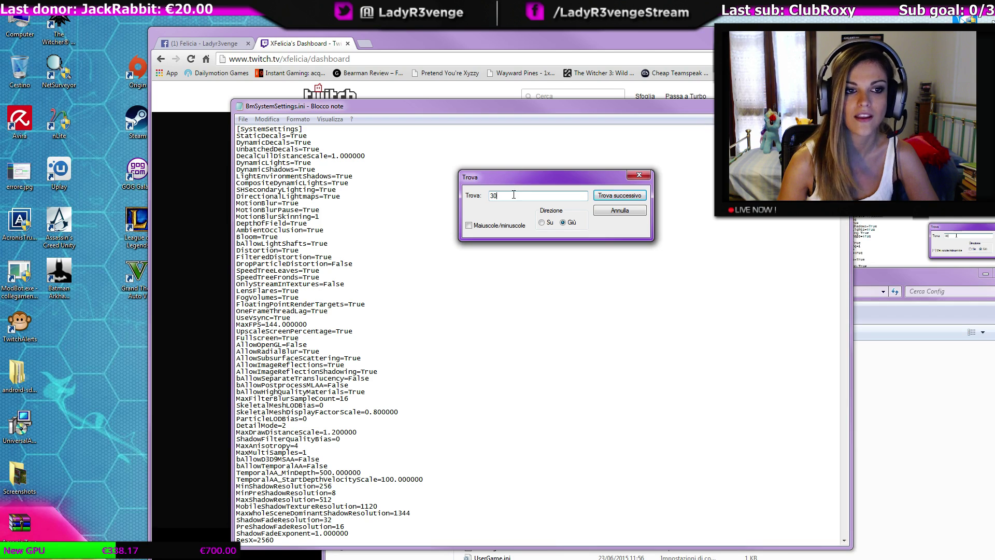
pyautogui.press('BackSpace')
pyautogui.press('BackSpace')
pyautogui.write('1')
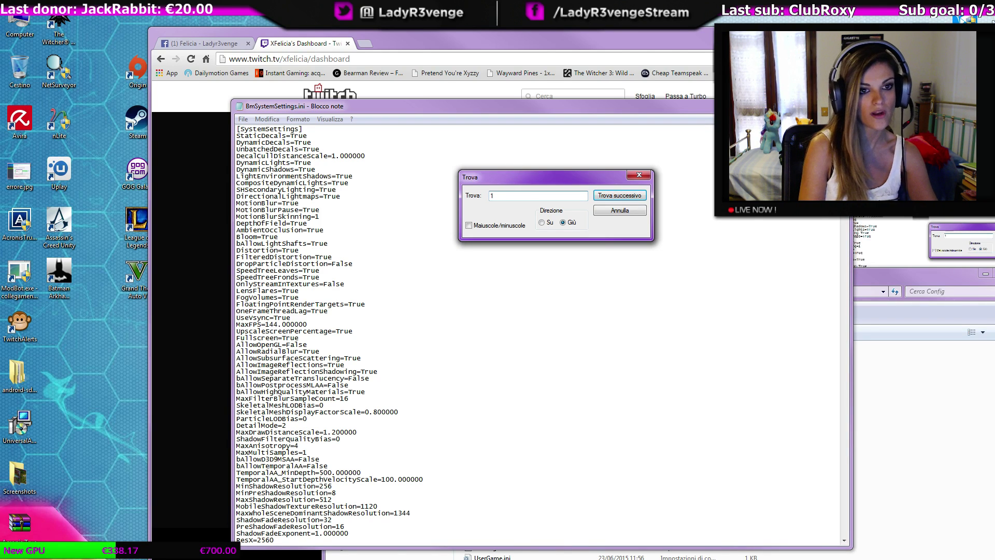
pyautogui.write('44')
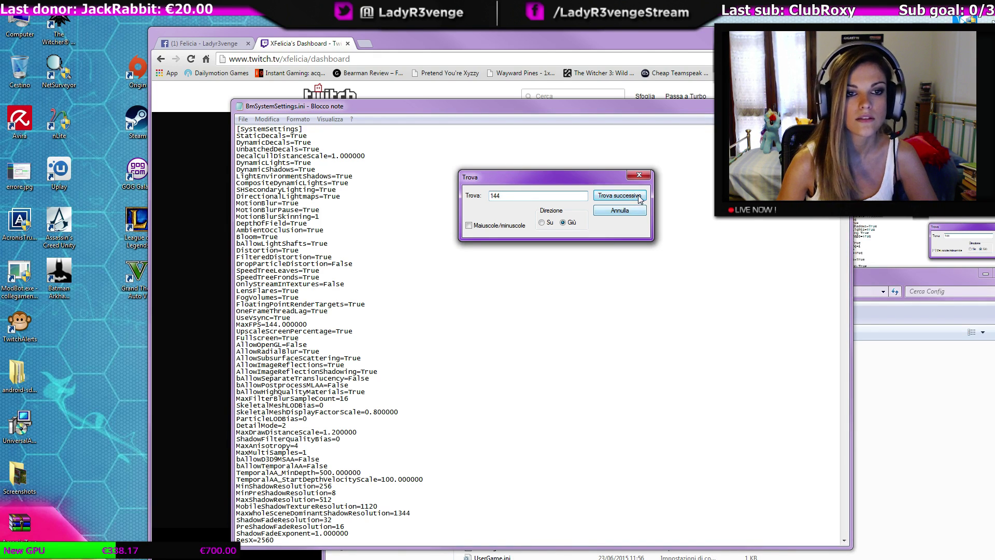
pyautogui.click(633, 196)
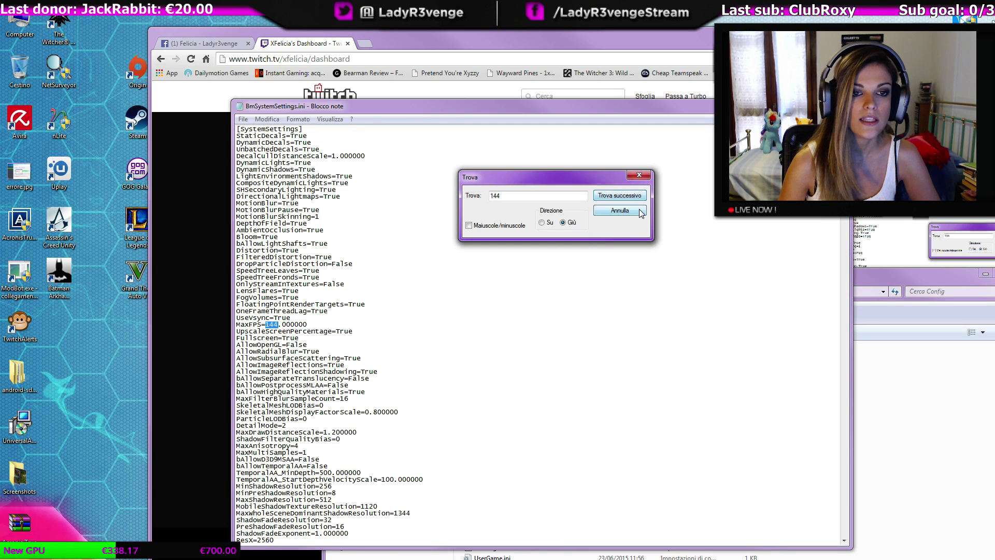
pyautogui.click(622, 211)
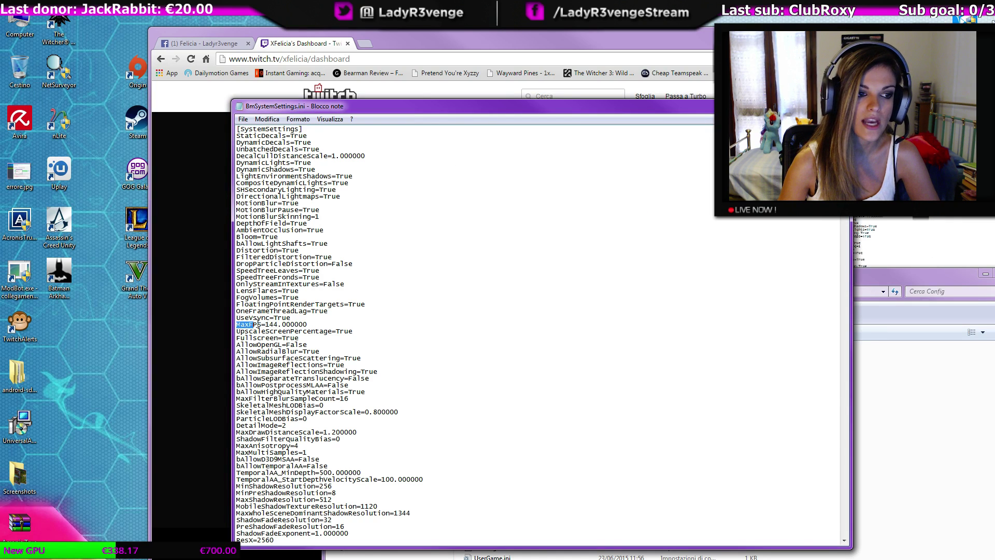
# Clear the search highlight and select the MaxFPS=144.000000 line.
pyautogui.click(306, 317)
pyautogui.doubleClick(309, 324)
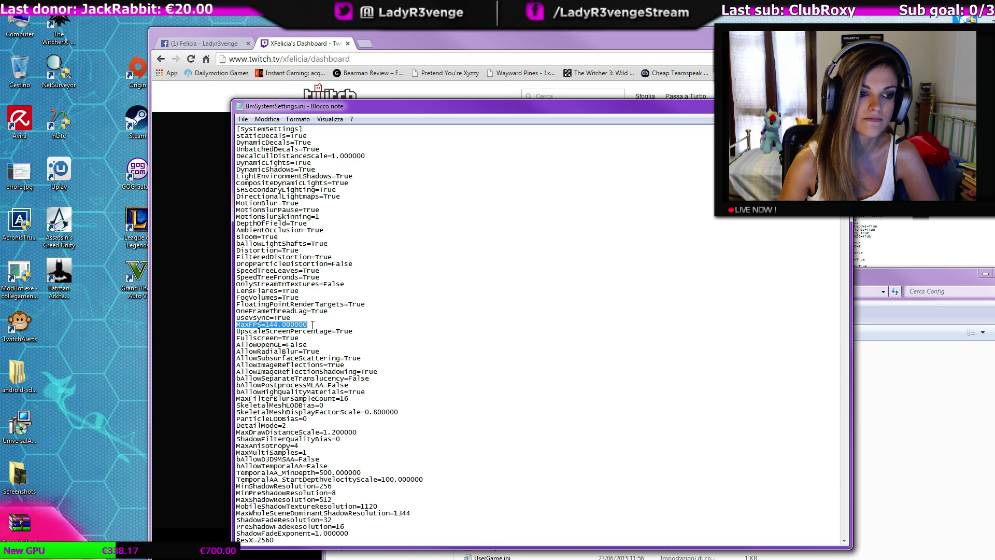